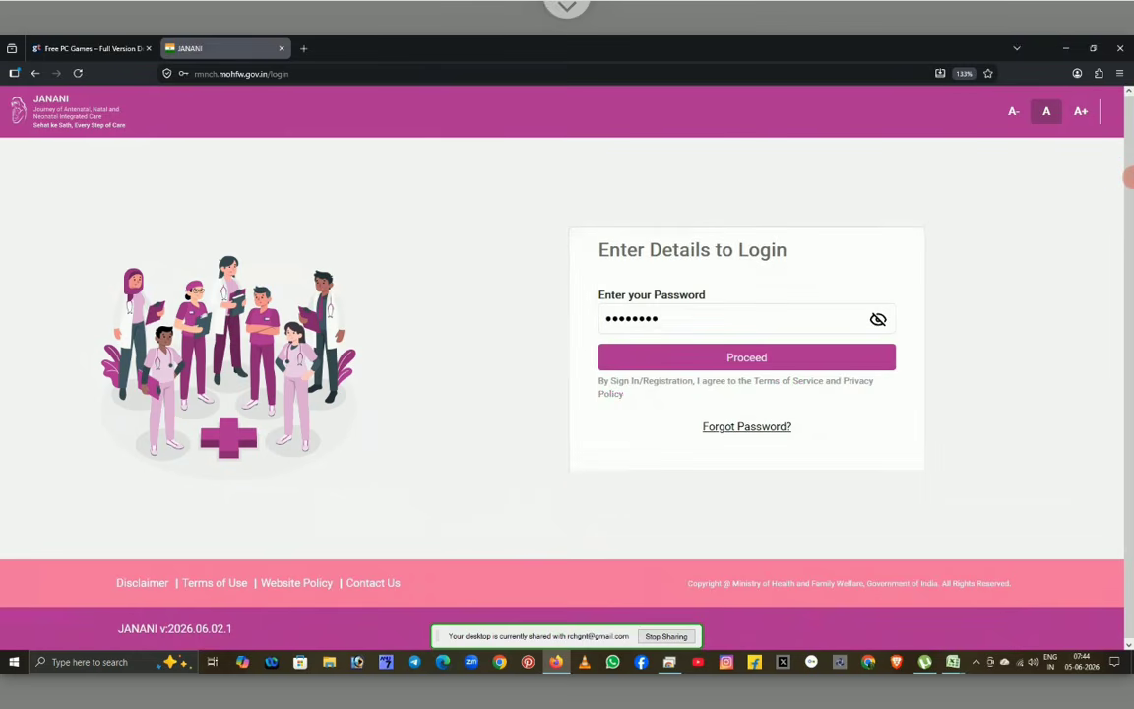
# Log in with the password already filled in and acknowledge the pilot notice about test data entry.
pyautogui.click(756, 364)
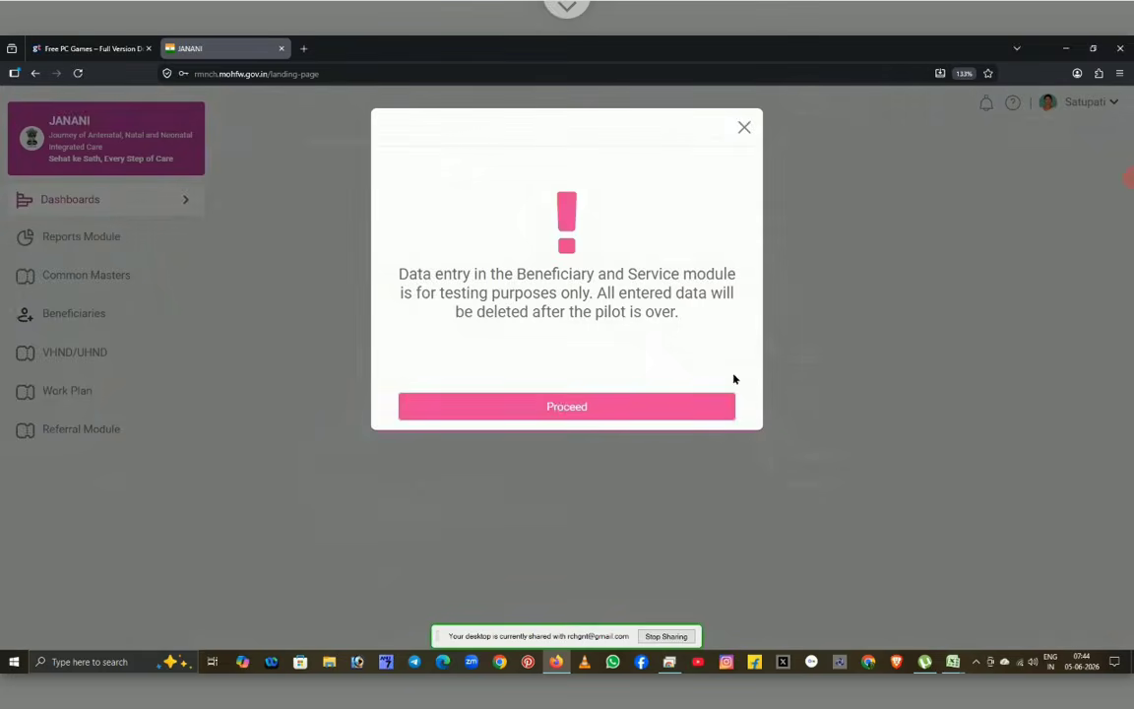
pyautogui.click(567, 408)
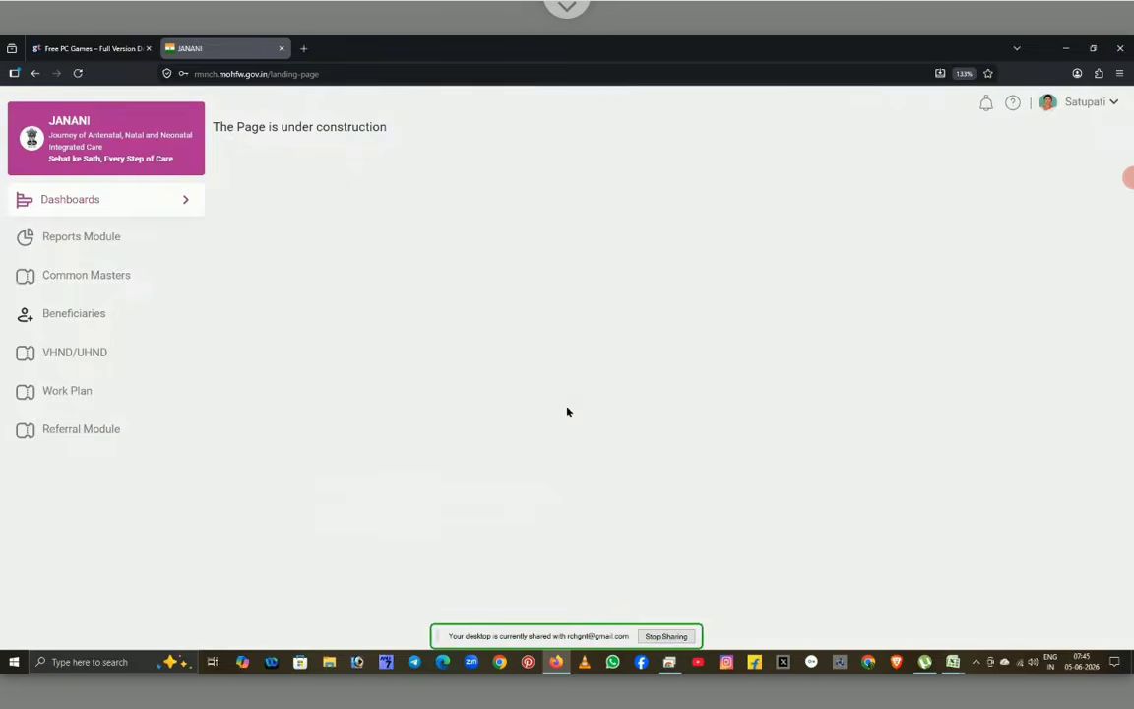
# Open the user management list in Common Masters.
pyautogui.hotkey('ctrl', '+')
pyautogui.hotkey('ctrl', '+')
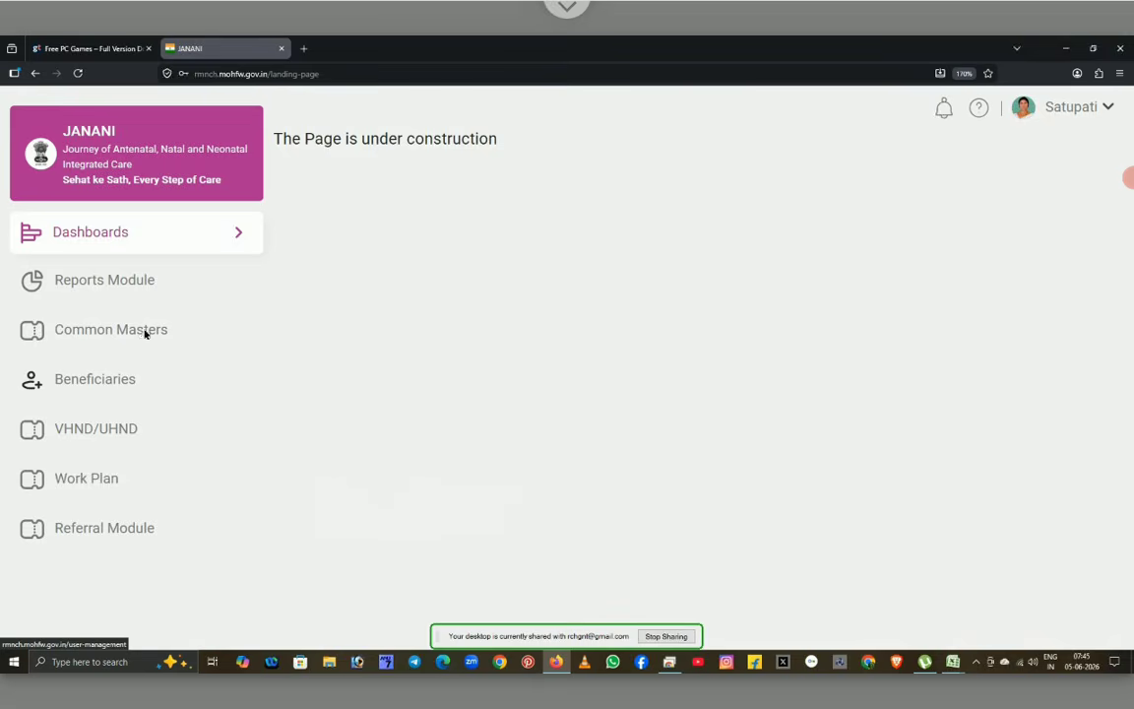
pyautogui.click(144, 333)
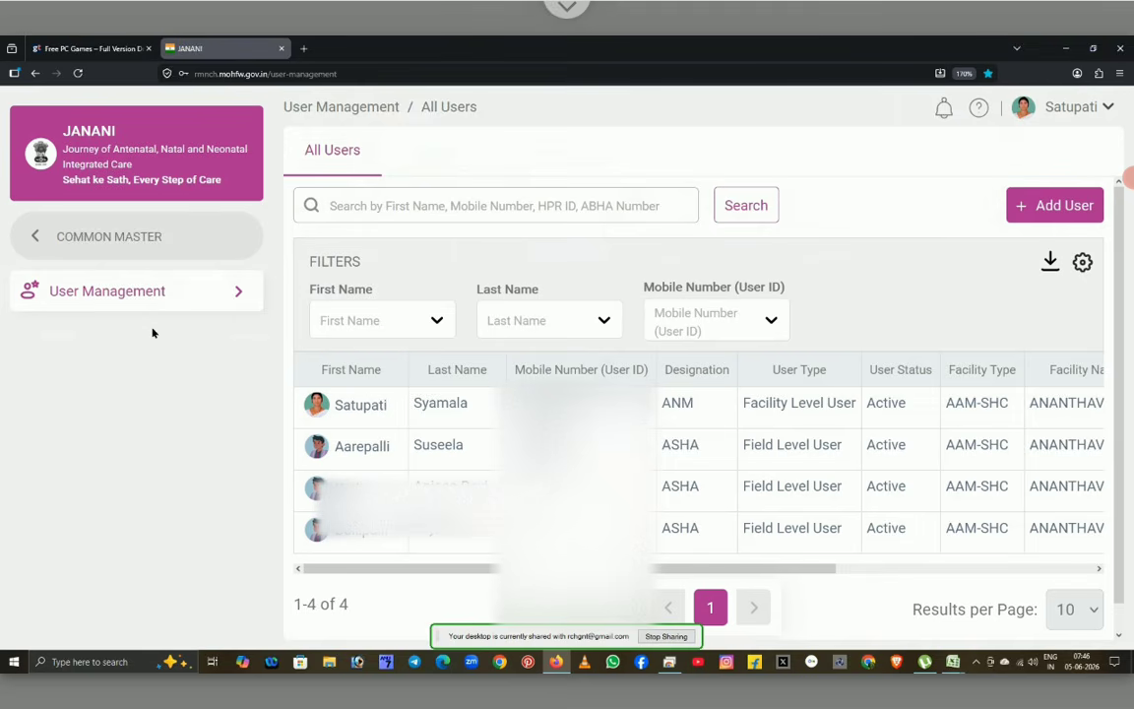
# Open the ANM user's Health Provider Maintenance details and start editing the linked ANANTHAVARAM facility.
pyautogui.click(368, 411)
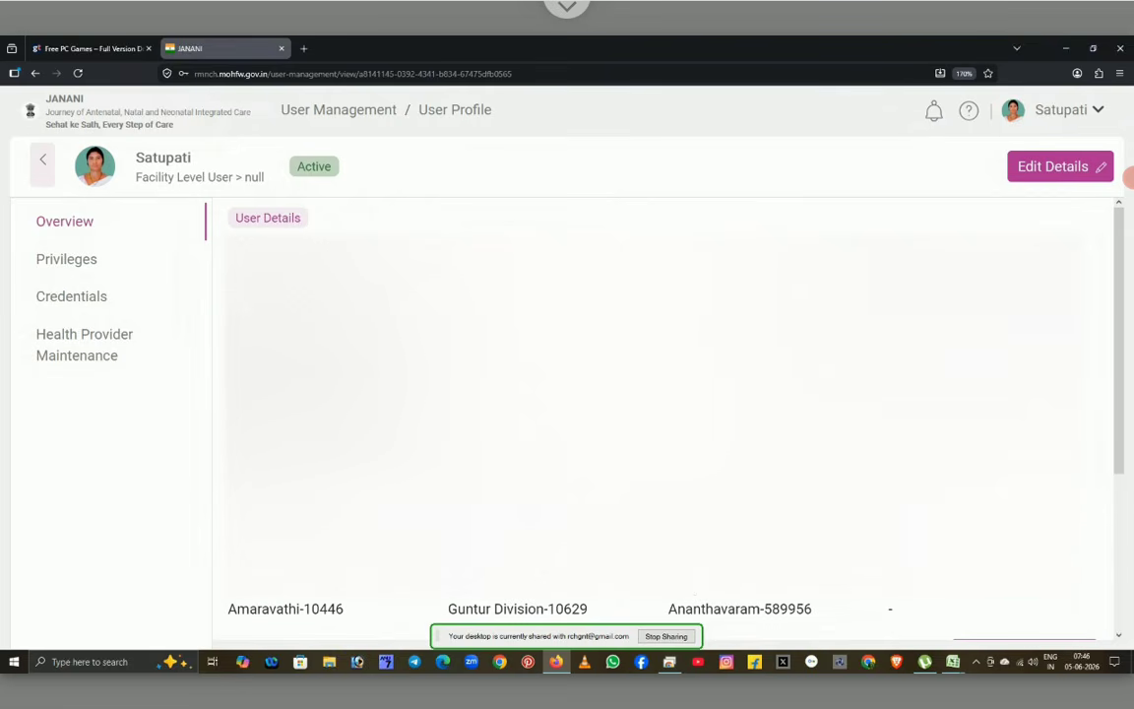
pyautogui.click(81, 345)
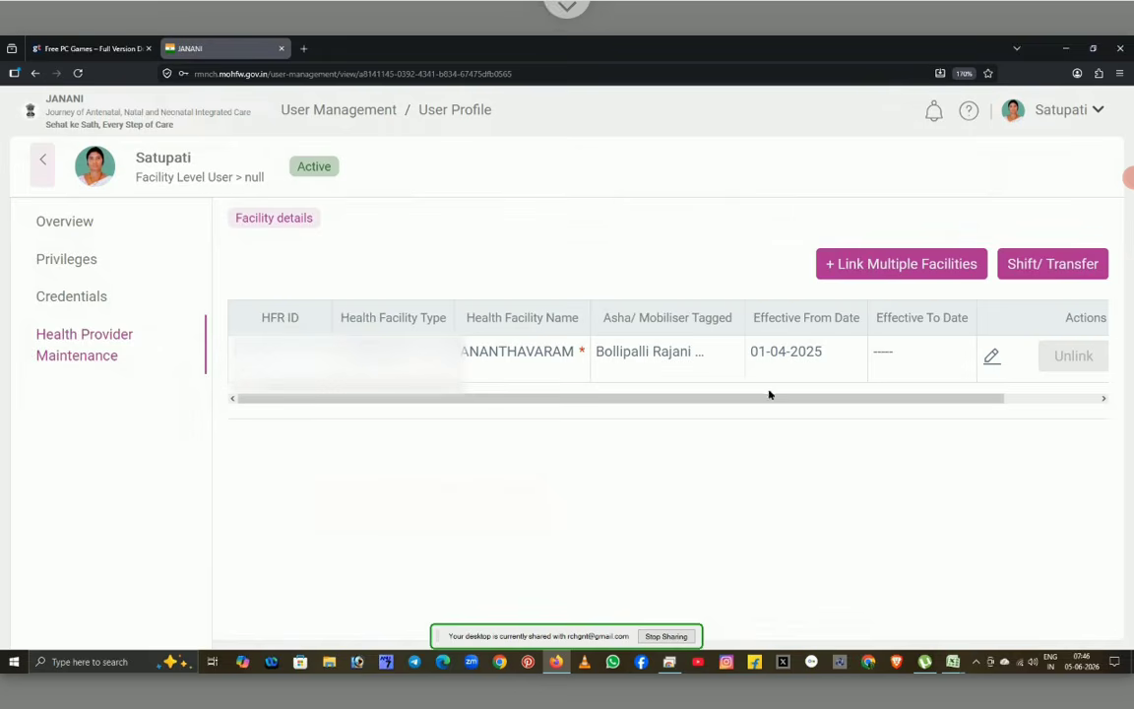
pyautogui.click(991, 359)
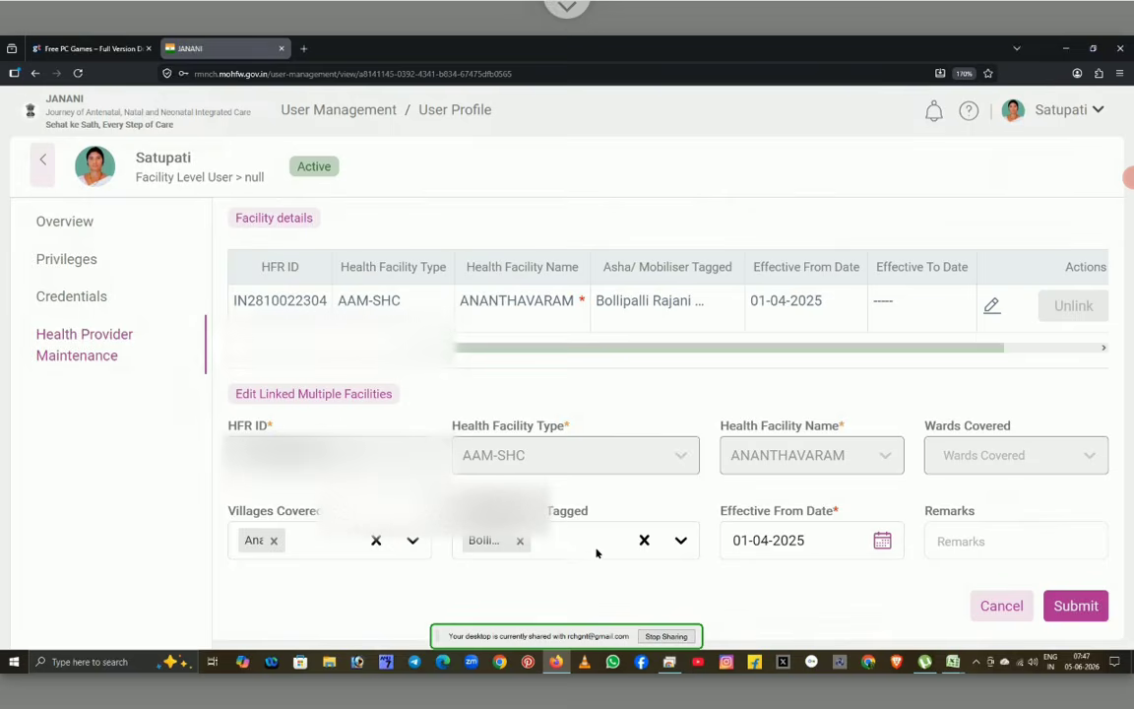
# Clear the Asha/ Mobiliser Tagged selection, tag all four listed ASHAs to the ANM's facility, and submit the change.
pyautogui.click(644, 540)
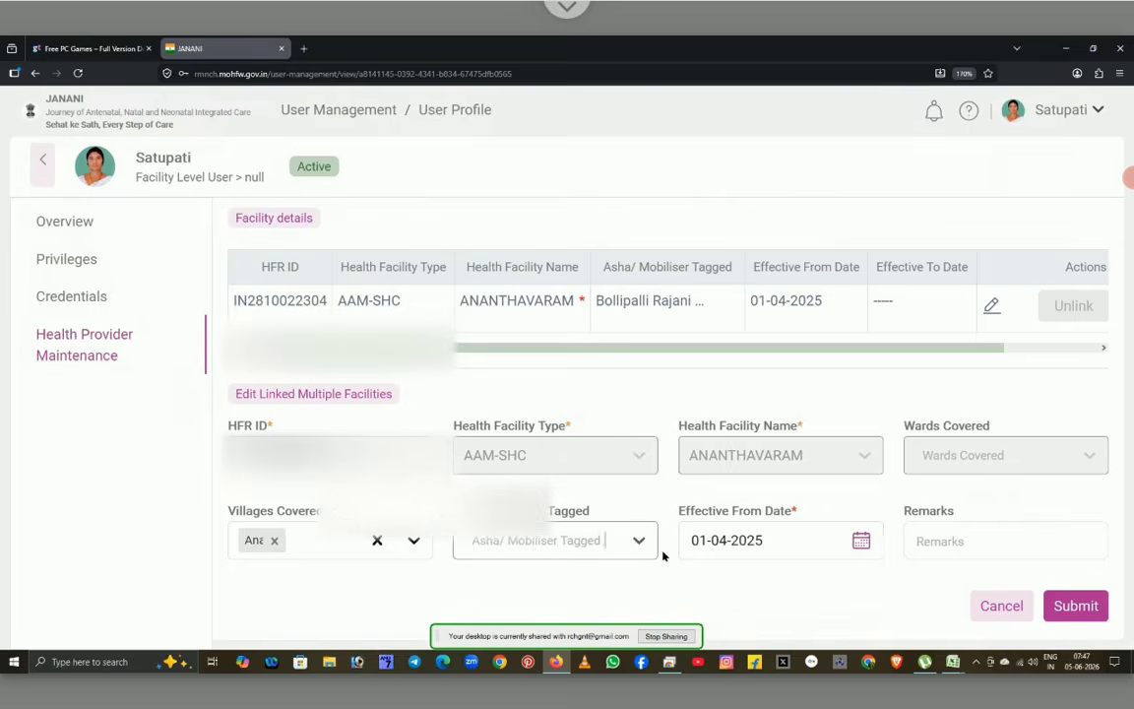
pyautogui.click(635, 548)
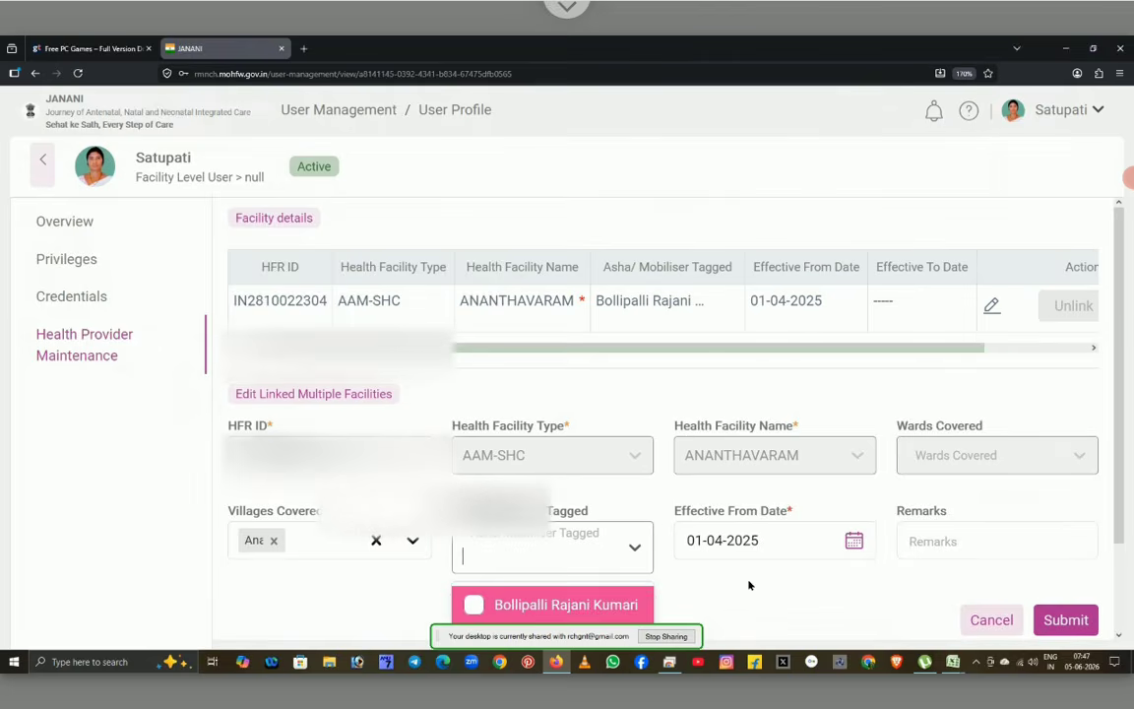
pyautogui.scroll(-1, 749, 582)
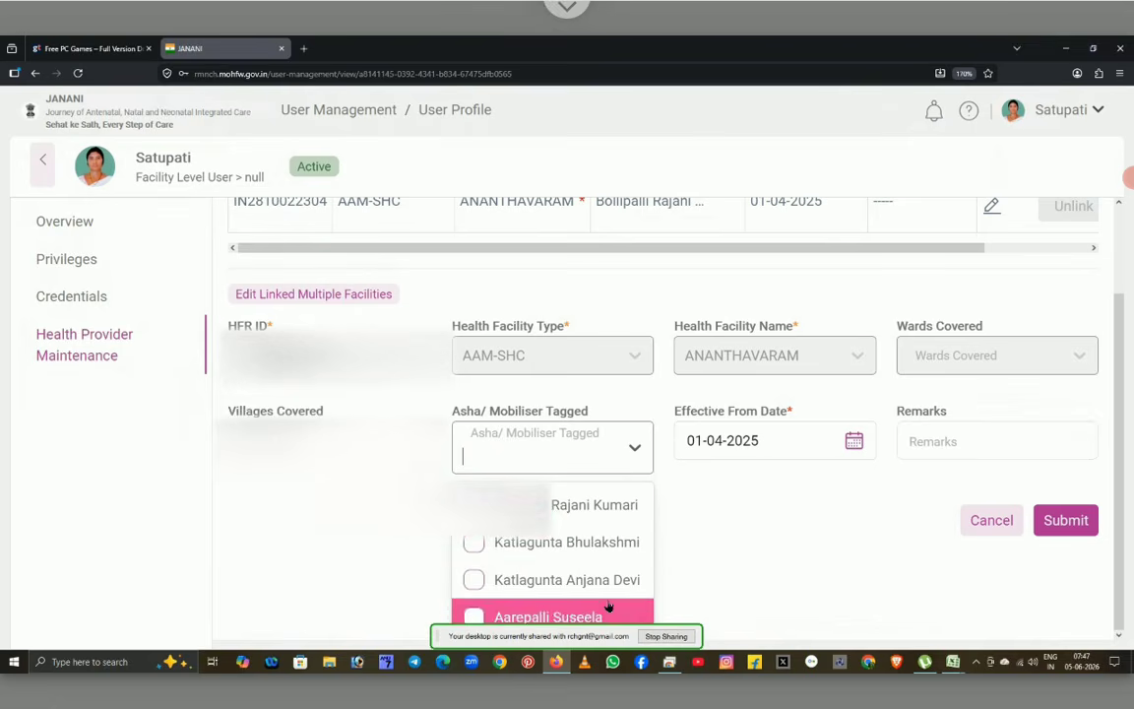
pyautogui.click(596, 510)
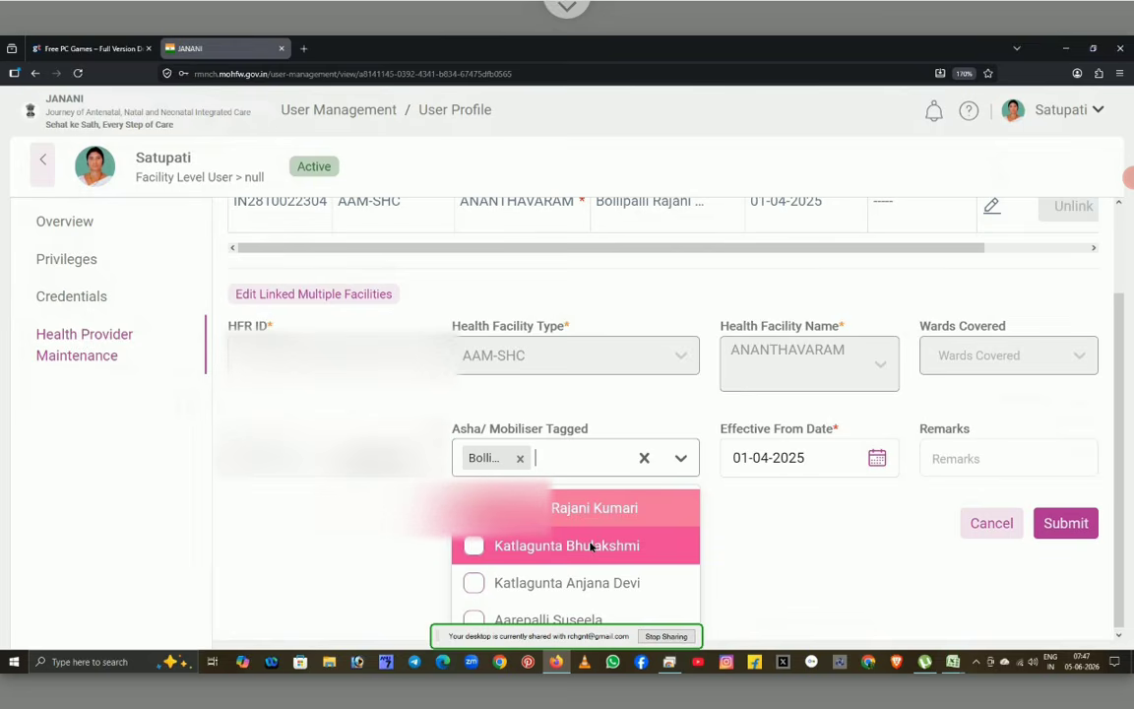
pyautogui.click(592, 547)
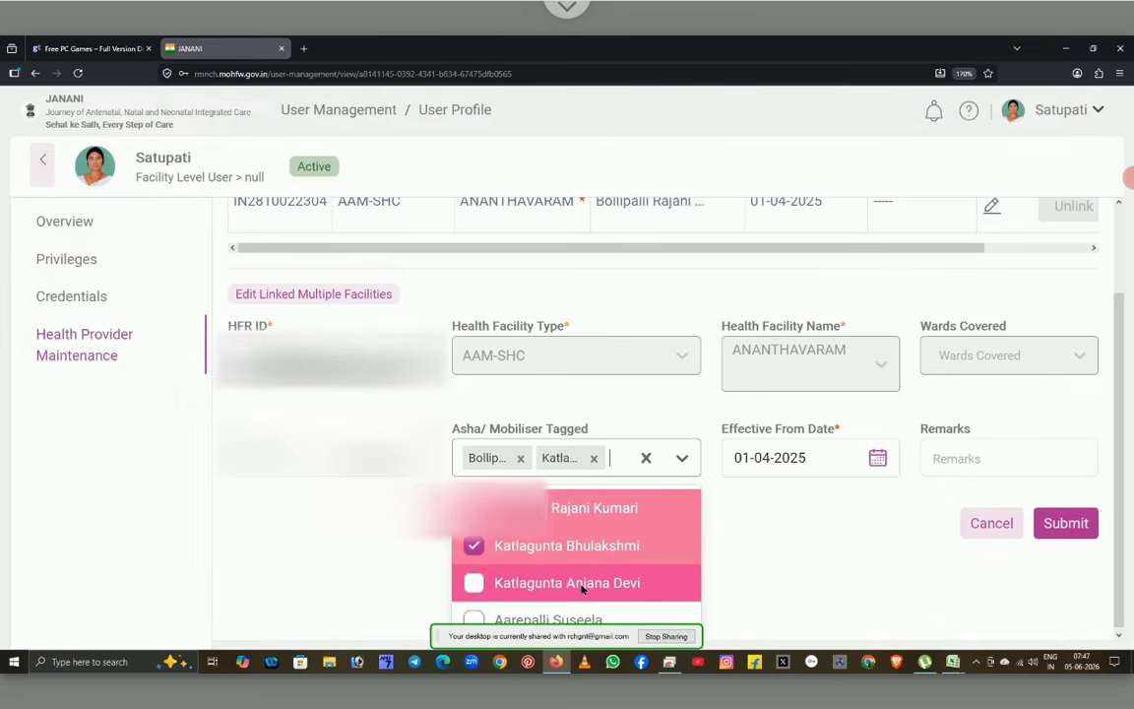
pyautogui.click(582, 588)
pyautogui.scroll(-1, 802, 587)
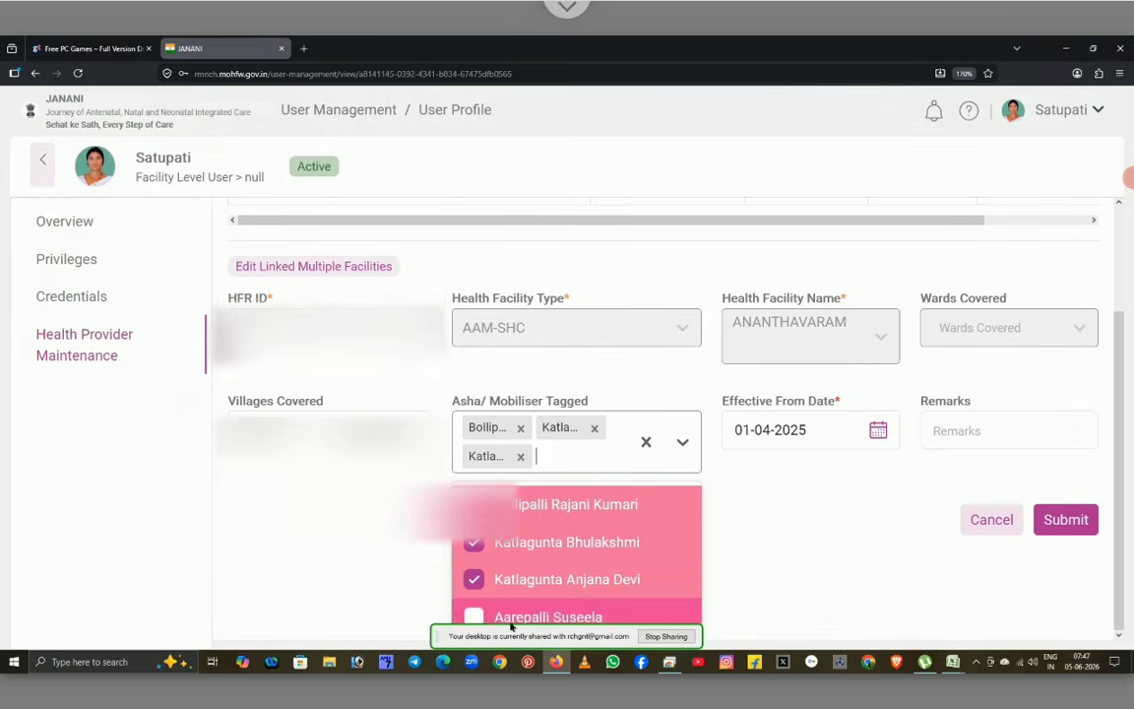
pyautogui.click(474, 616)
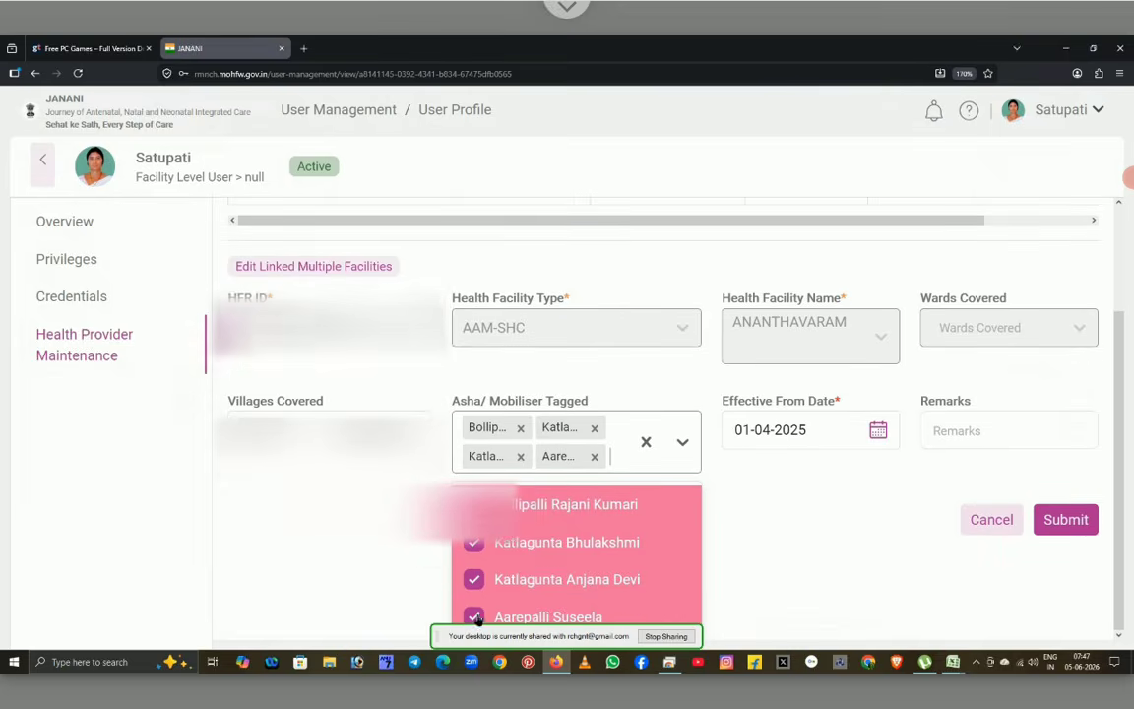
pyautogui.click(1067, 524)
pyautogui.click(1047, 612)
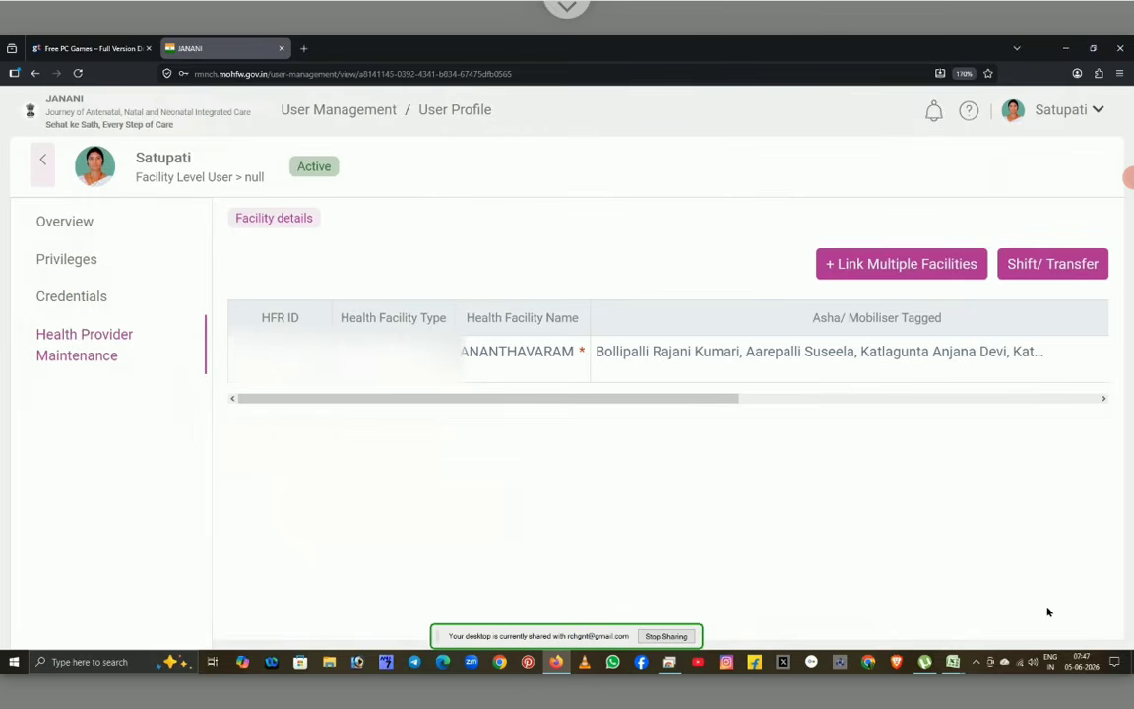
# Return to the user list and open the first ASHA's ANANTHAVARAM facility link for editing in Health Provider Maintenance.
pyautogui.click(43, 165)
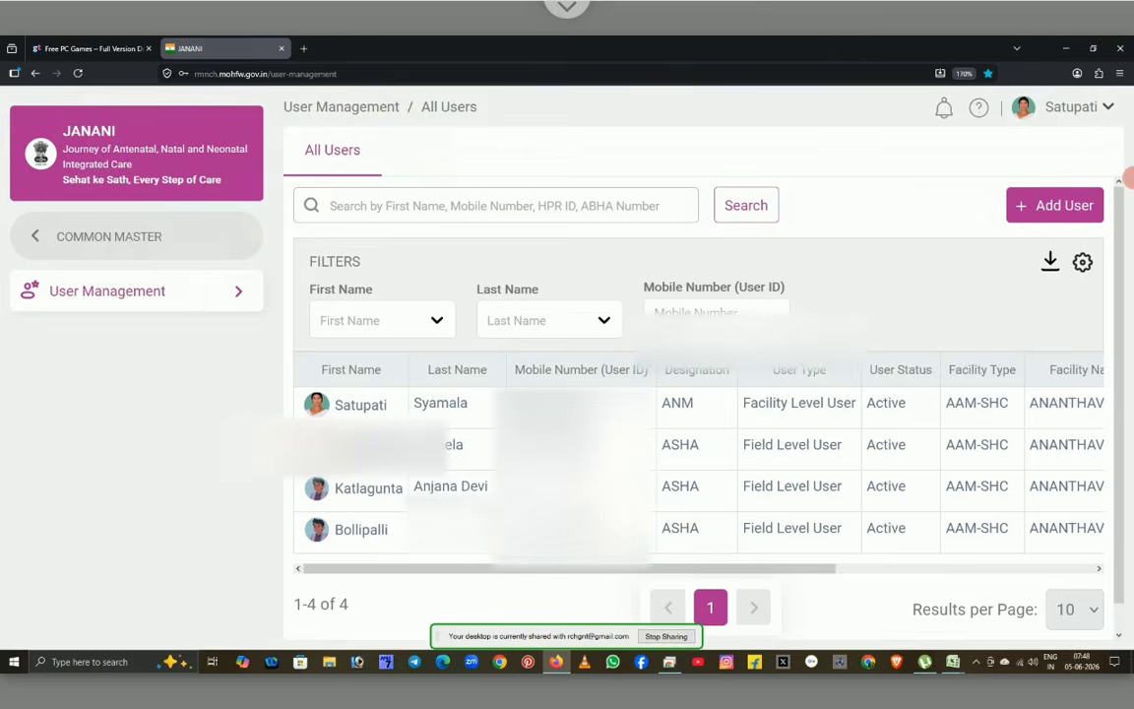
pyautogui.click(366, 446)
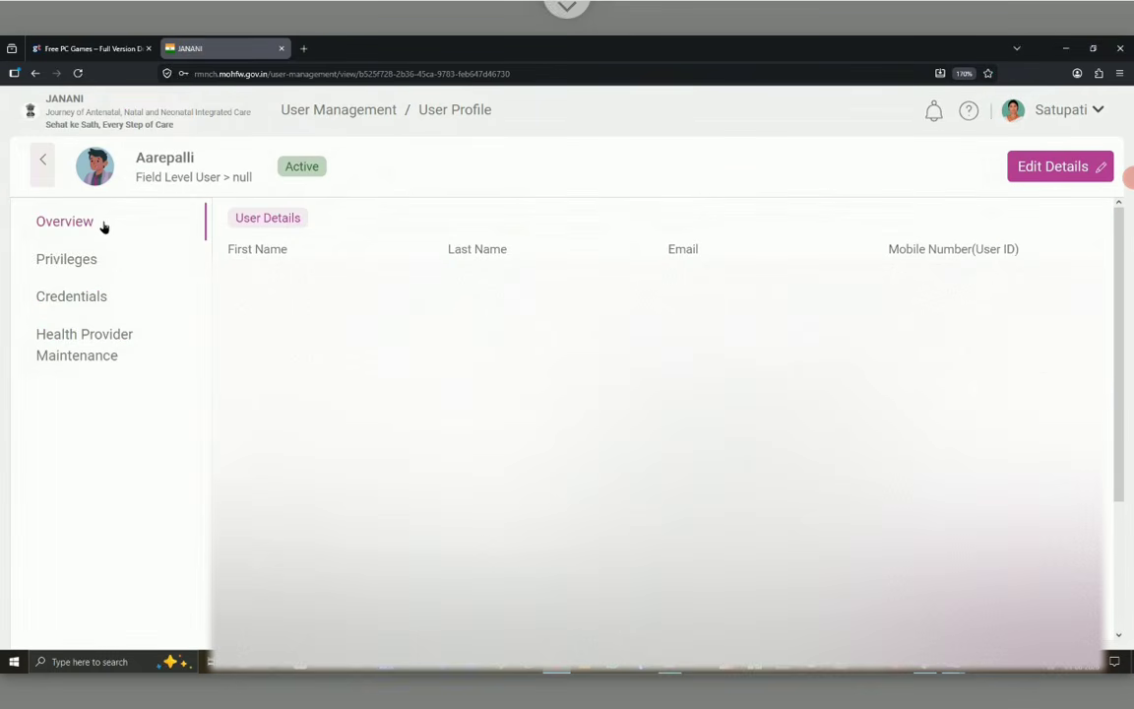
pyautogui.click(103, 339)
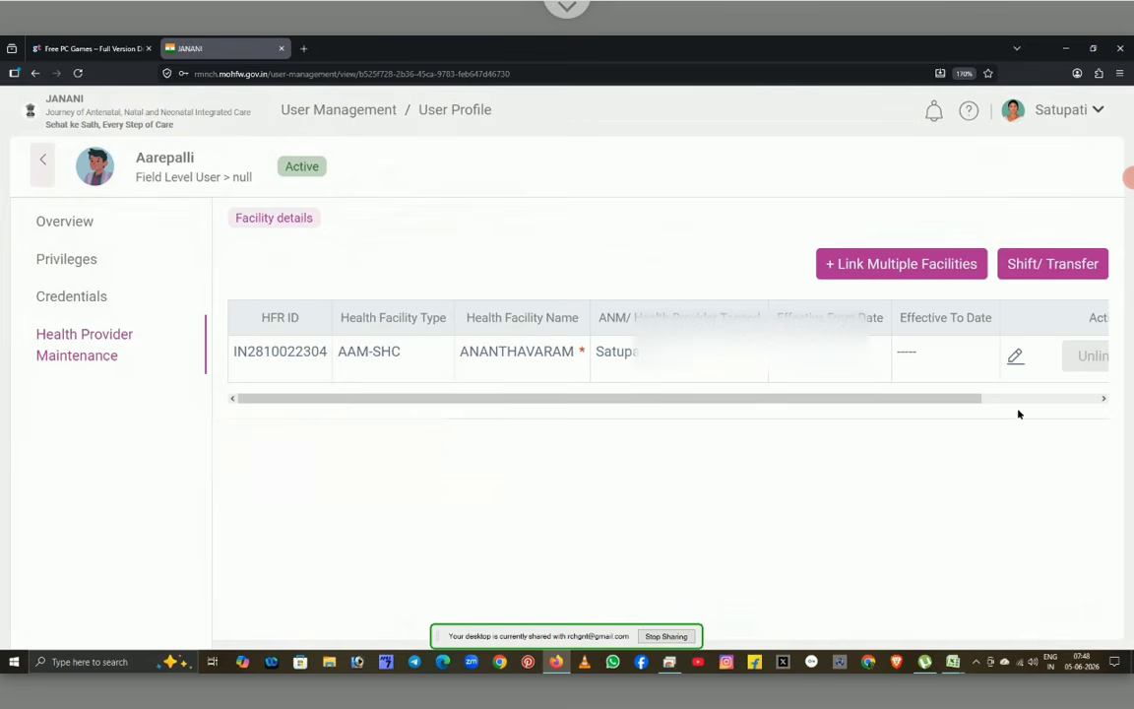
pyautogui.click(1015, 359)
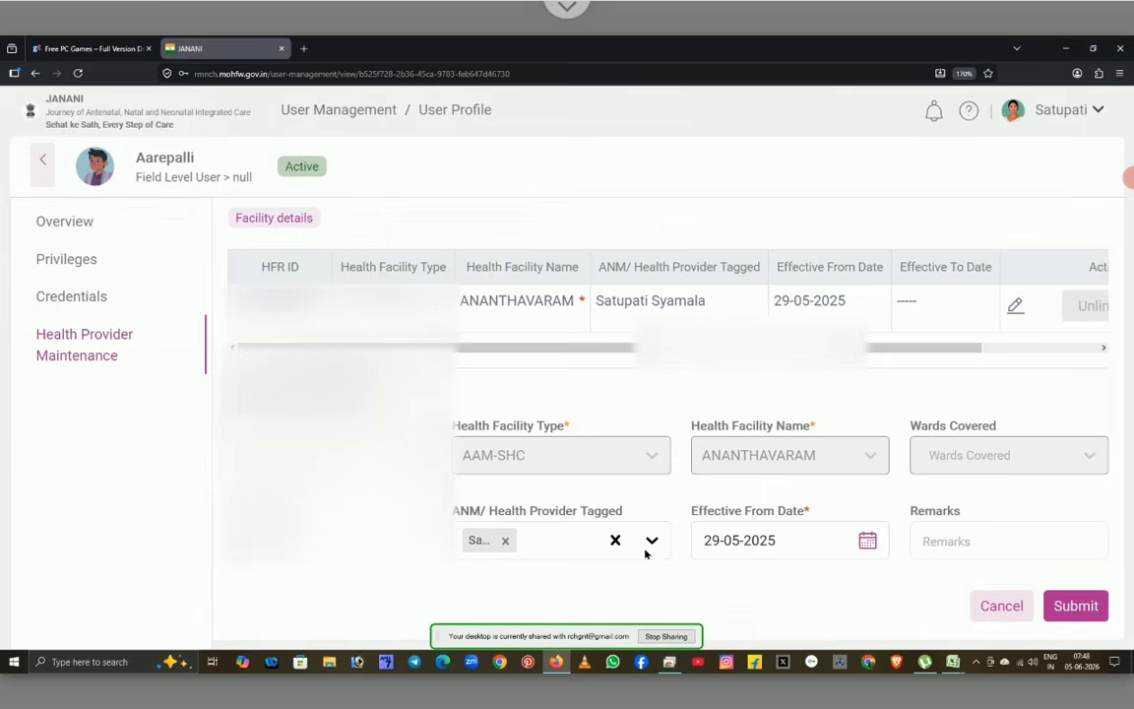
# Clear the ASHA's ANM/ Health Provider Tagged selection, tag the first three listed providers, and submit the change.
pyautogui.click(615, 539)
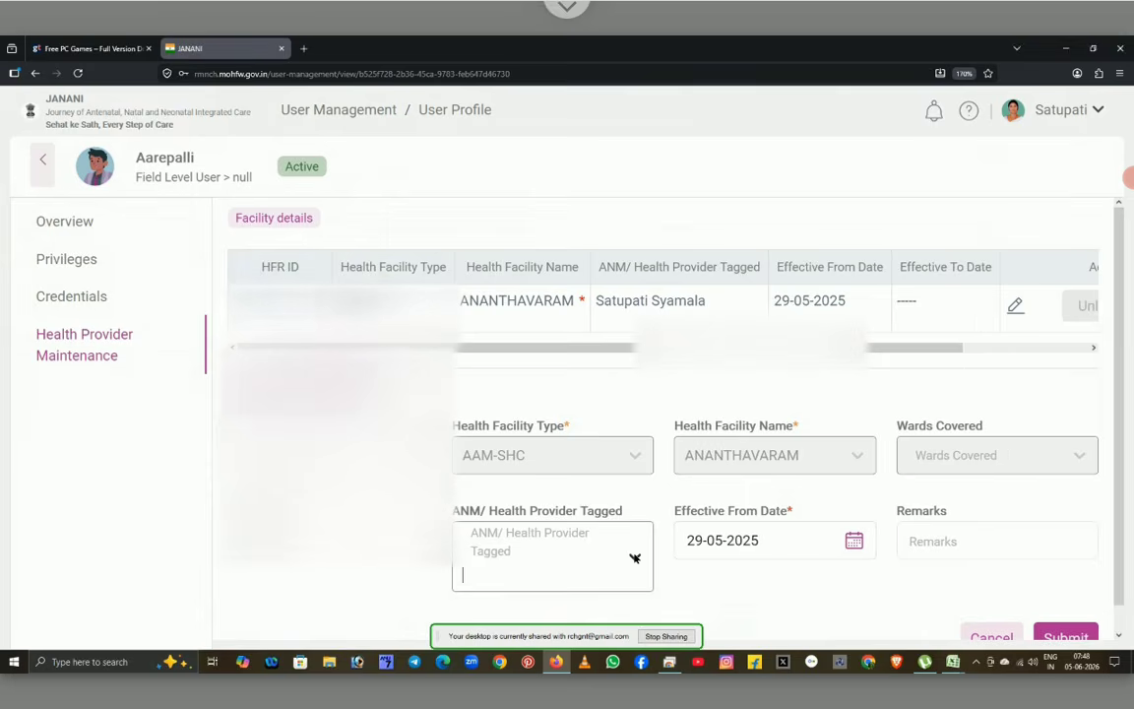
pyautogui.click(572, 558)
pyautogui.scroll(-2, 753, 587)
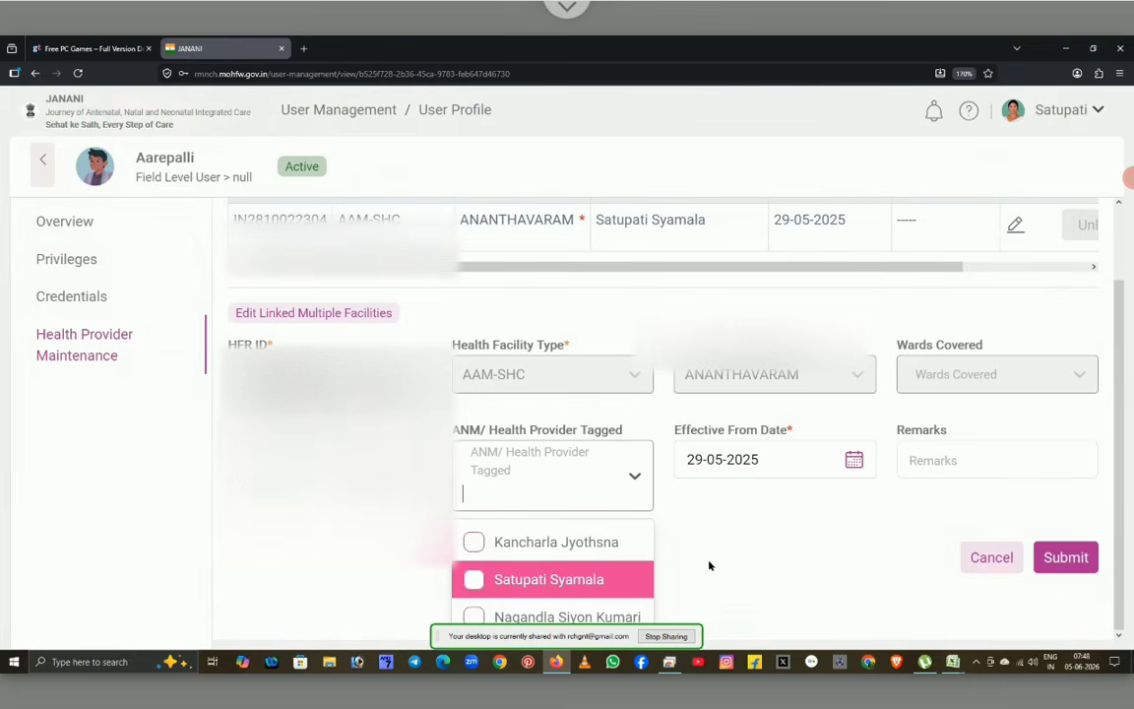
pyautogui.click(473, 583)
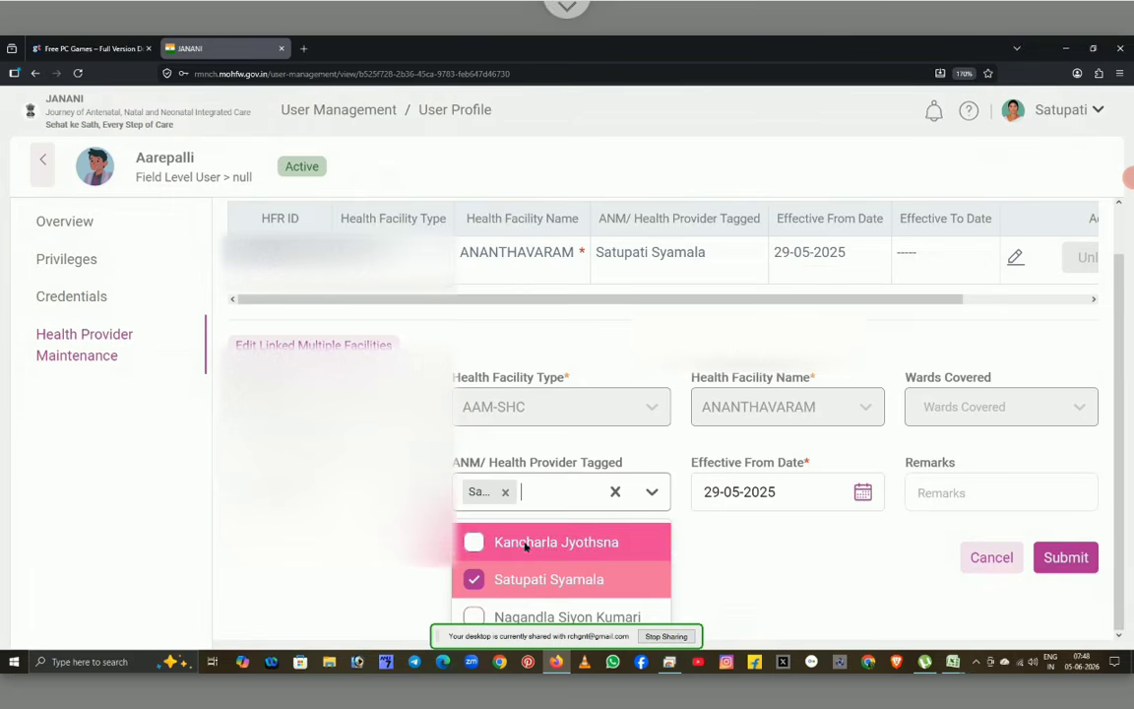
pyautogui.click(473, 544)
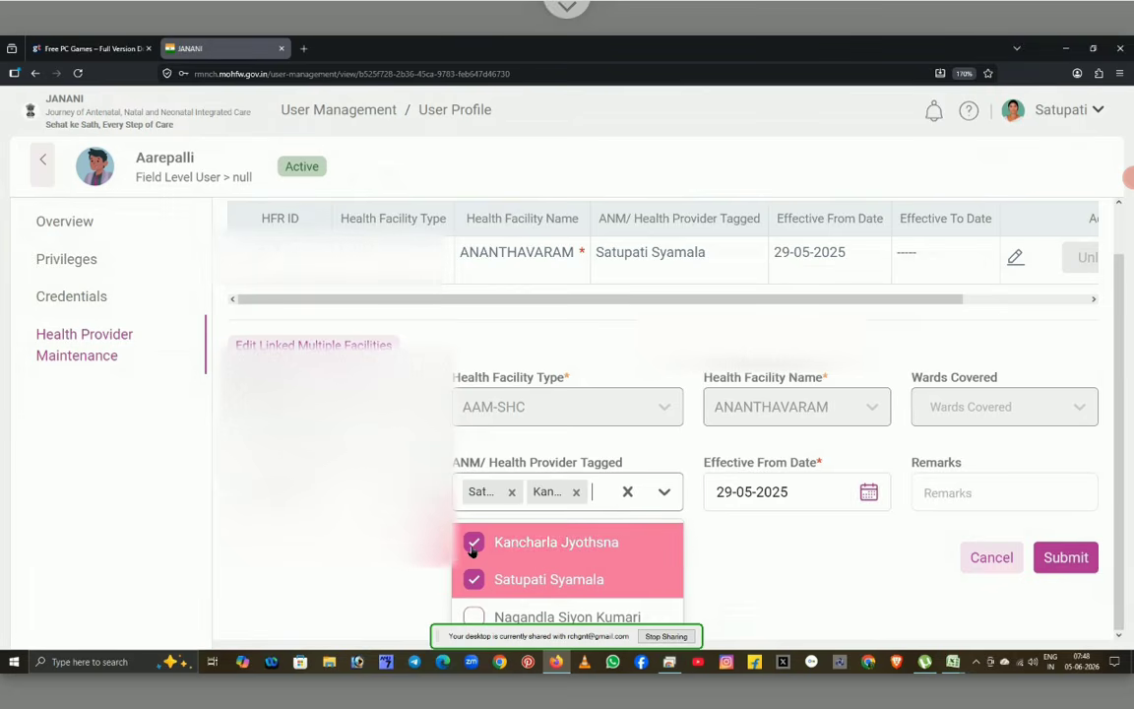
pyautogui.click(473, 616)
pyautogui.scroll(-1, 840, 600)
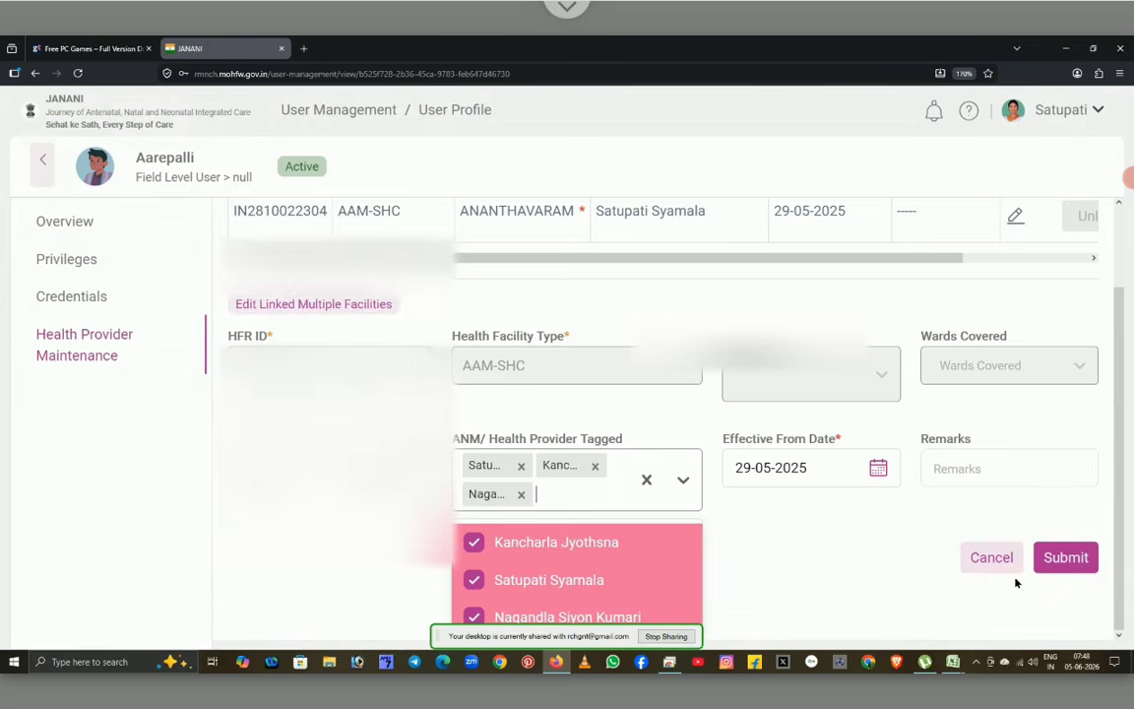
pyautogui.click(1067, 559)
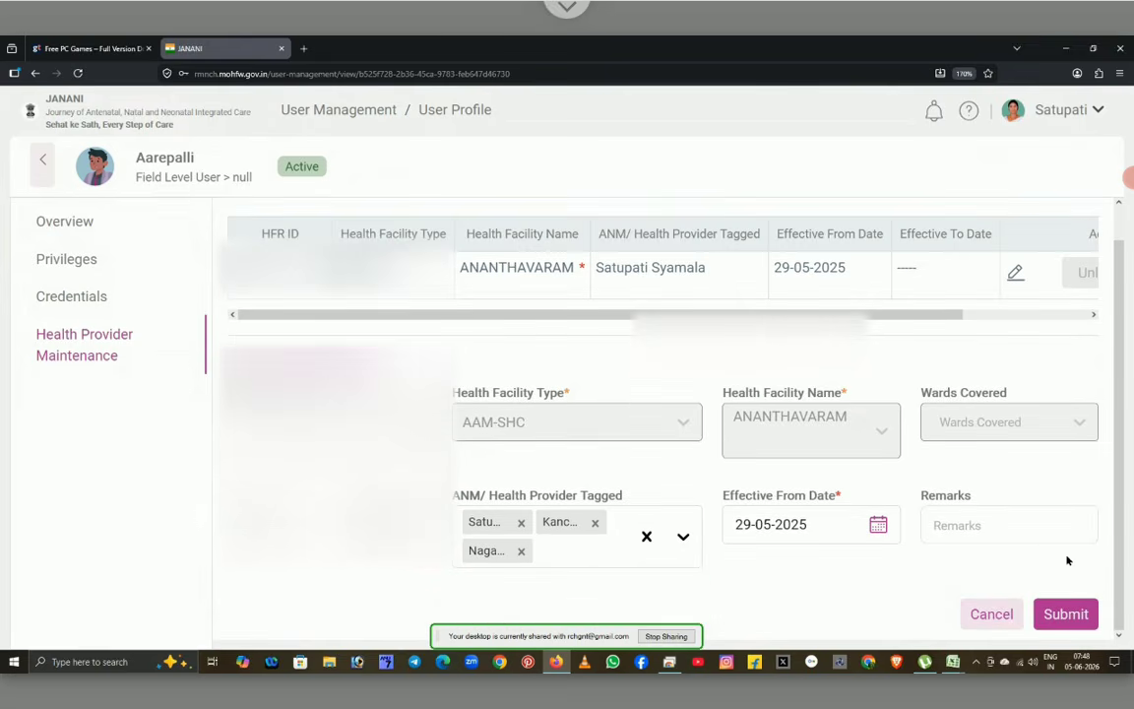